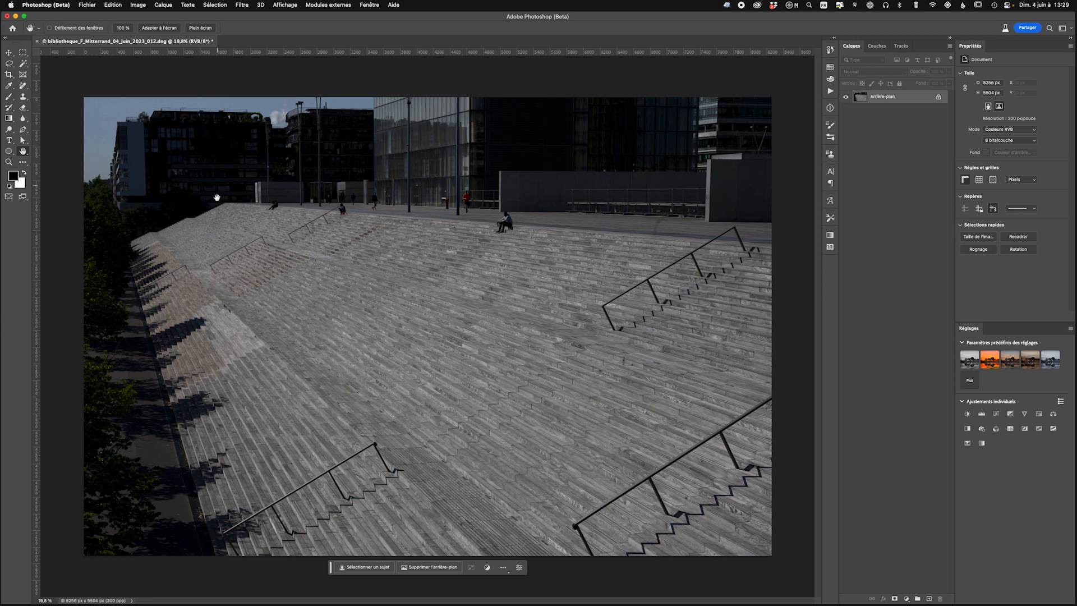
Extend the canvas beyond the photo's right edge to 8914 px wide and fill the empty strip with Generative Fill, without a prompt
click(10, 77)
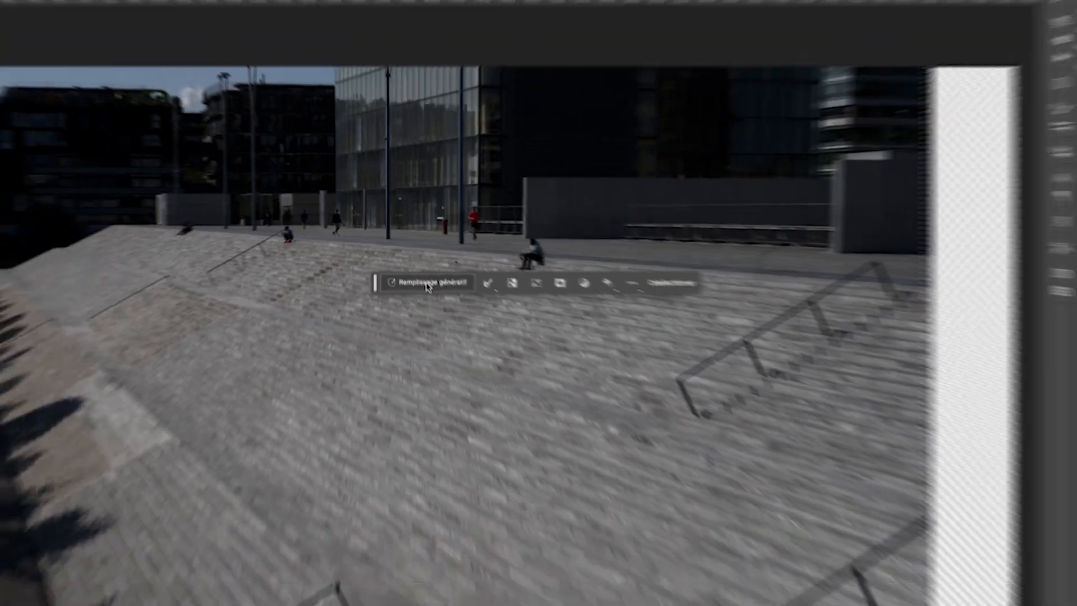
click(427, 285)
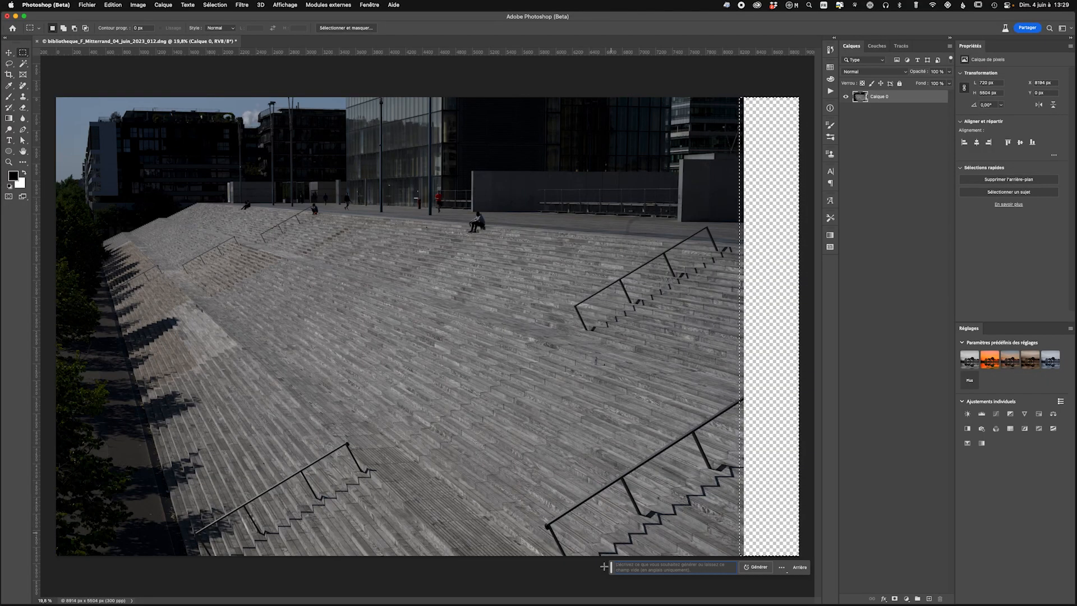
click(757, 567)
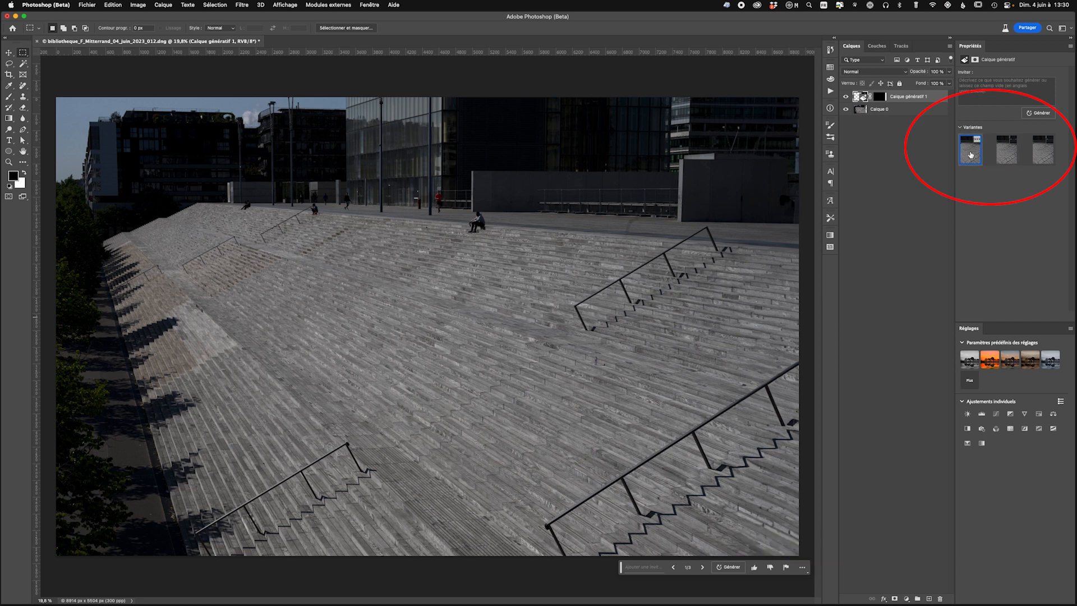
Compare the three generated variations of the added strip and keep the first one
click(1005, 150)
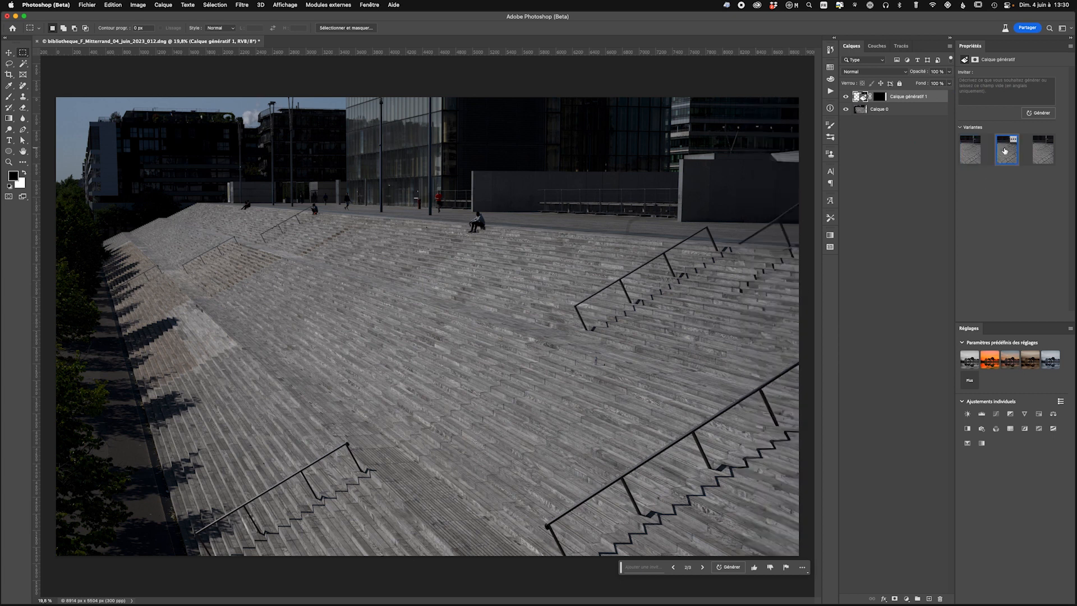
click(1047, 153)
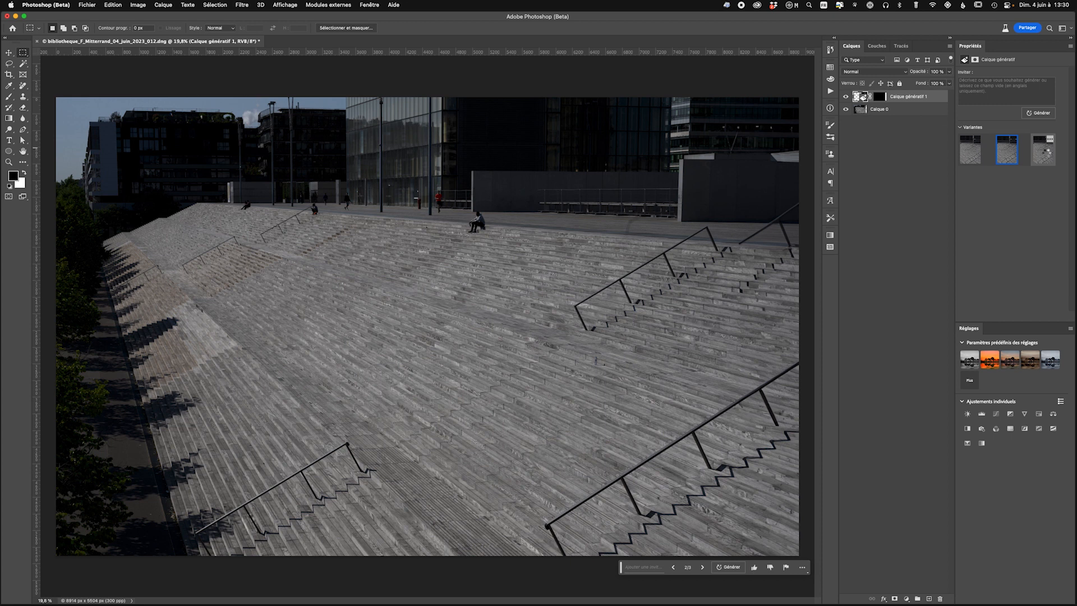
click(973, 156)
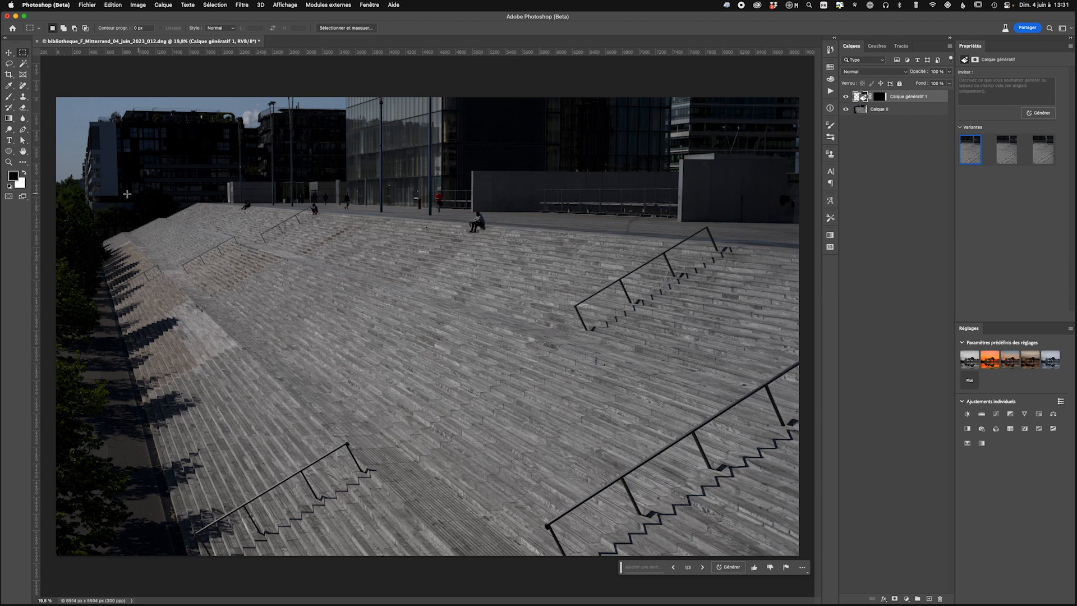
Place a vertical guide on the seam between the original photo and the generated strip, working at 100% zoom
click(8, 161)
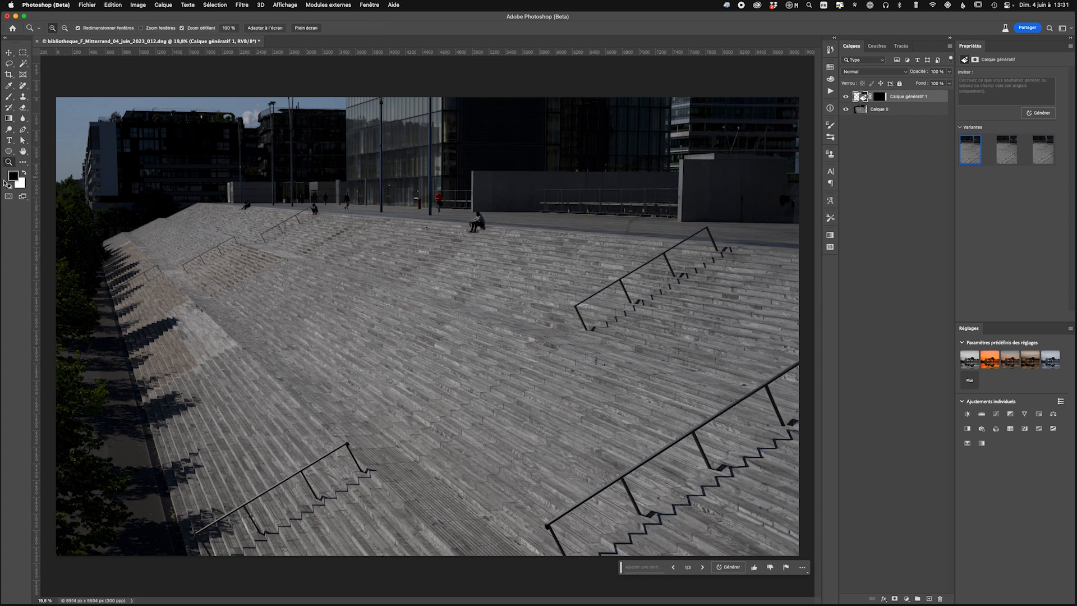
click(770, 299)
drag(770, 299, 620, 250)
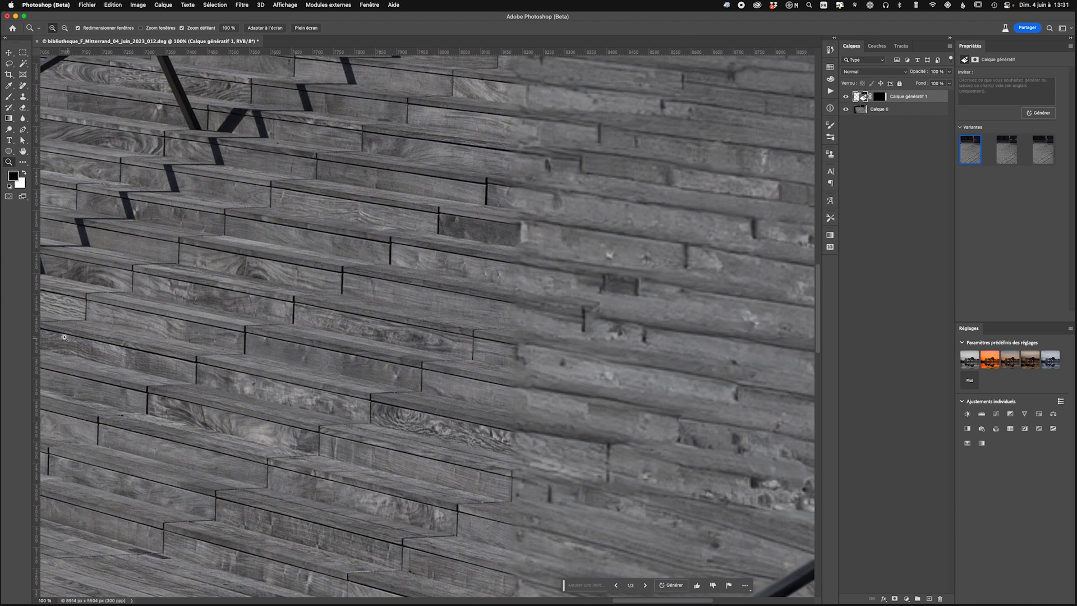
drag(37, 330, 512, 310)
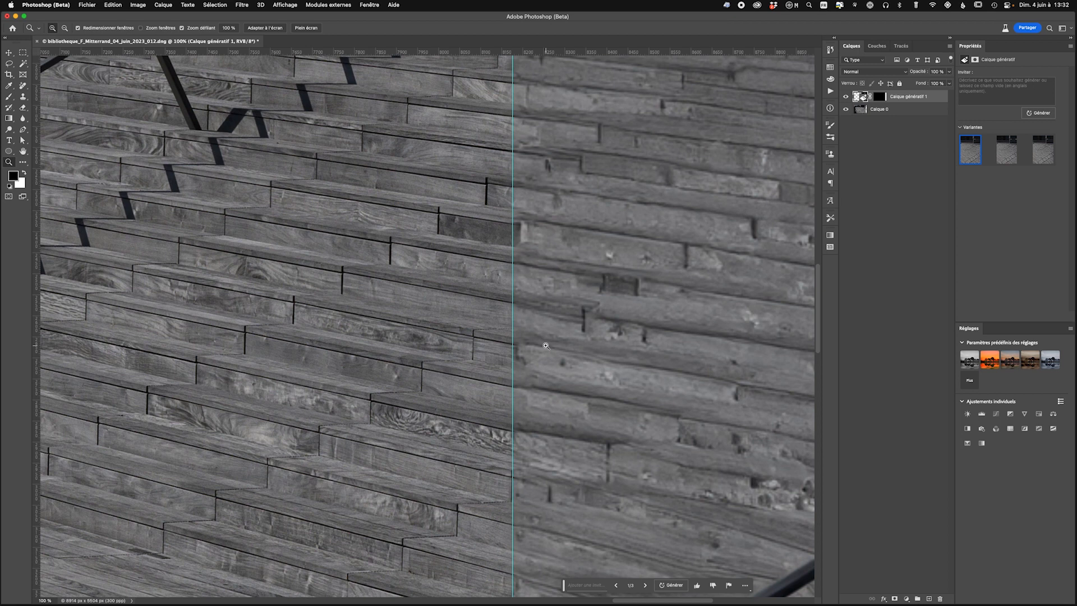
Examine the sharpness and wood texture of the generated strip against the original across the guide, from full view up to 200%
alt+click(533, 287)
alt+click(533, 287)
alt+click(533, 288)
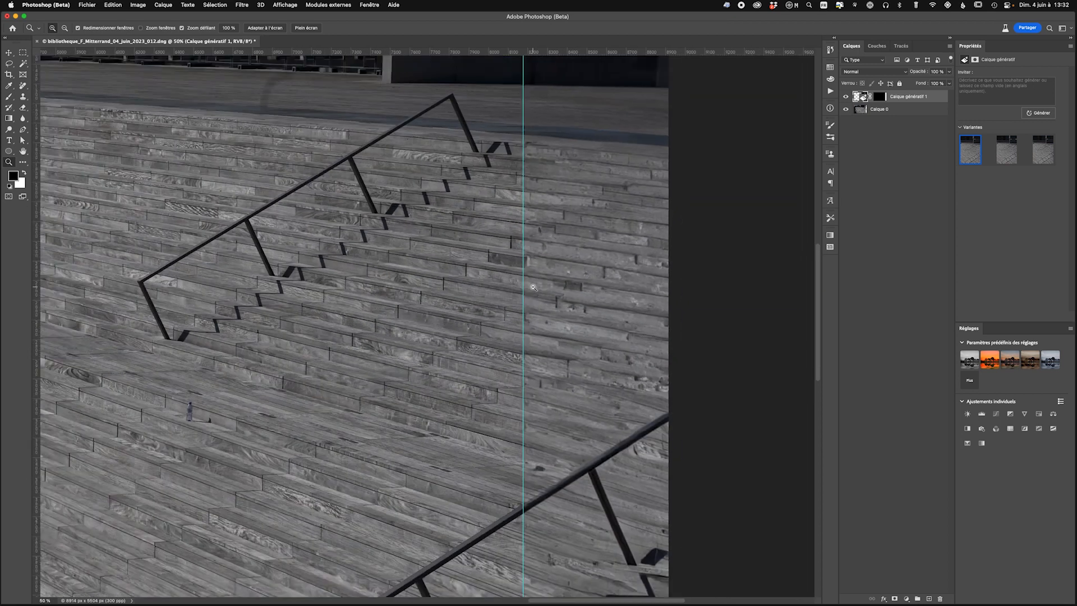
alt+click(533, 288)
alt+click(541, 310)
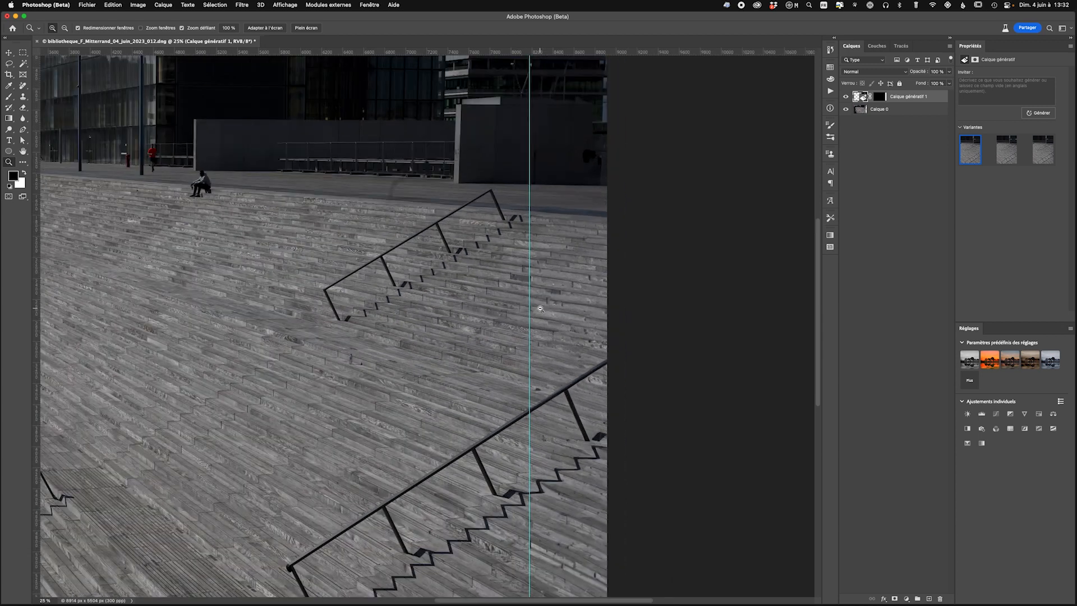
alt+click(541, 310)
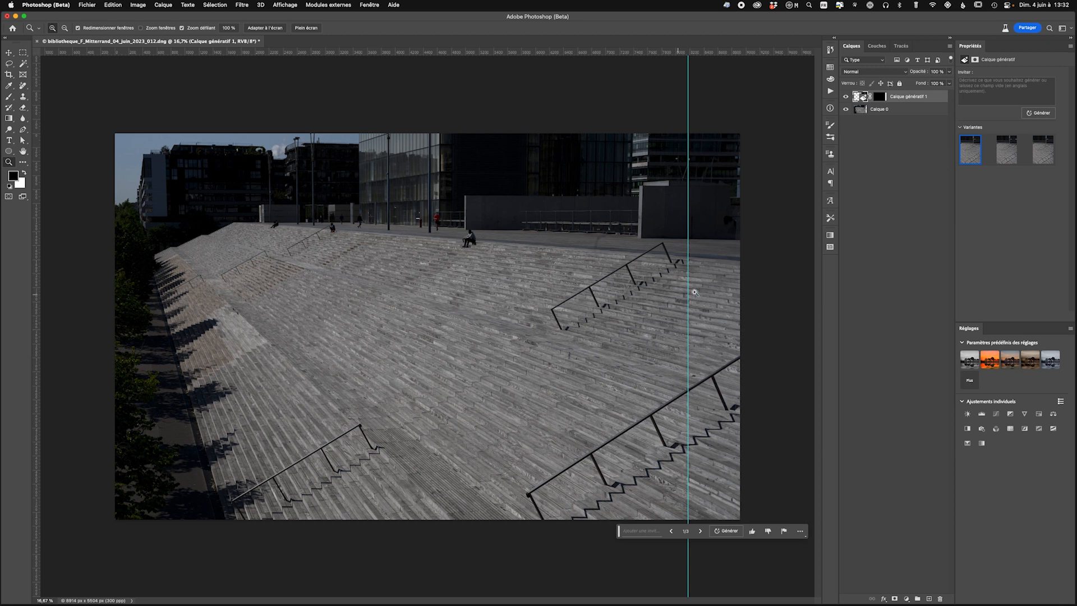
click(699, 308)
click(699, 307)
click(700, 308)
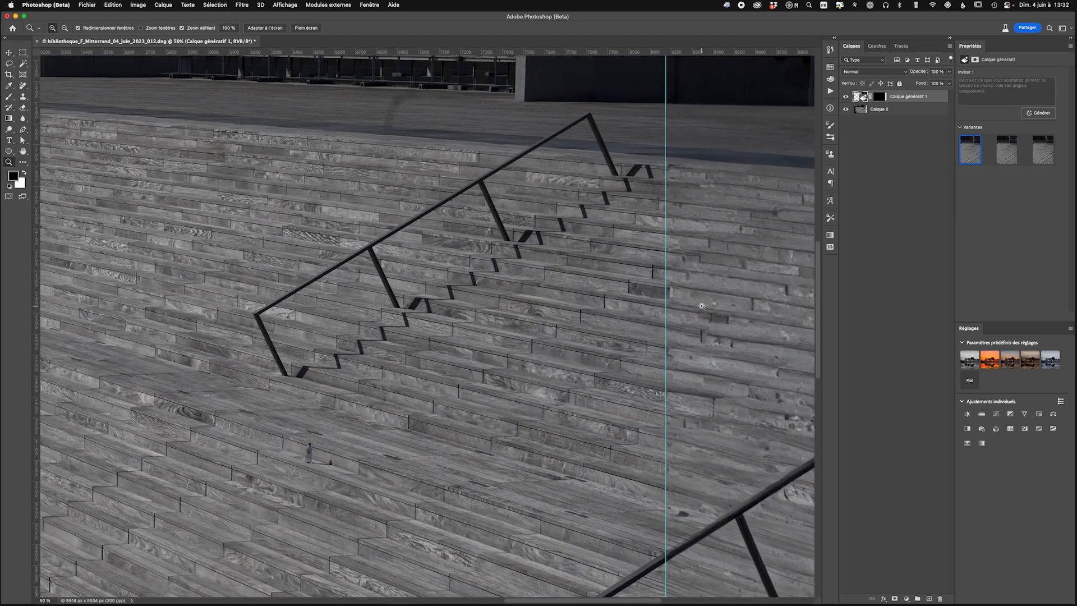
click(700, 307)
click(701, 307)
click(702, 306)
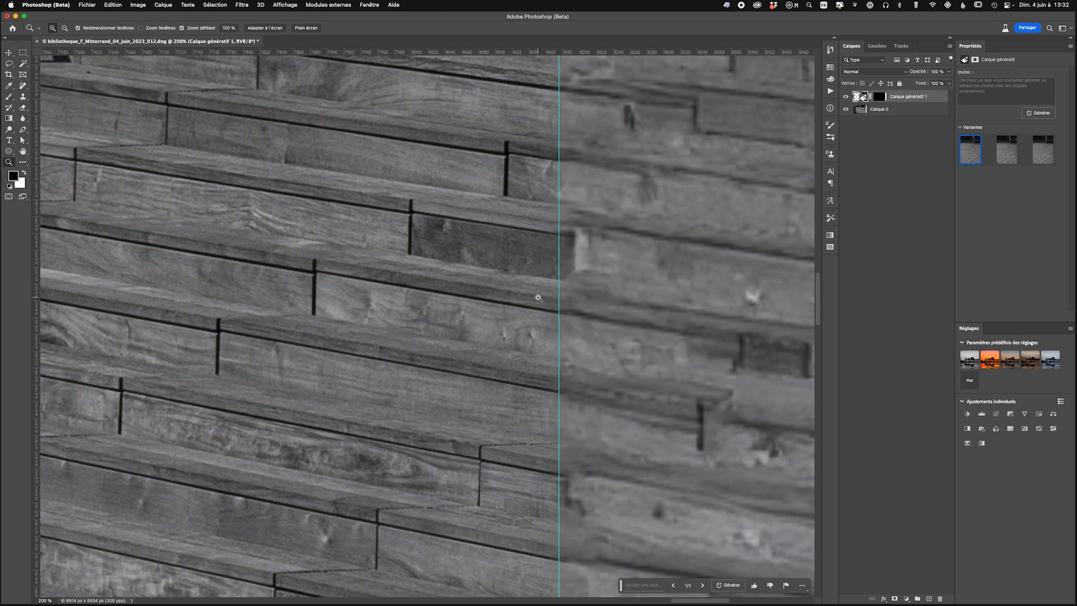
drag(728, 303, 392, 283)
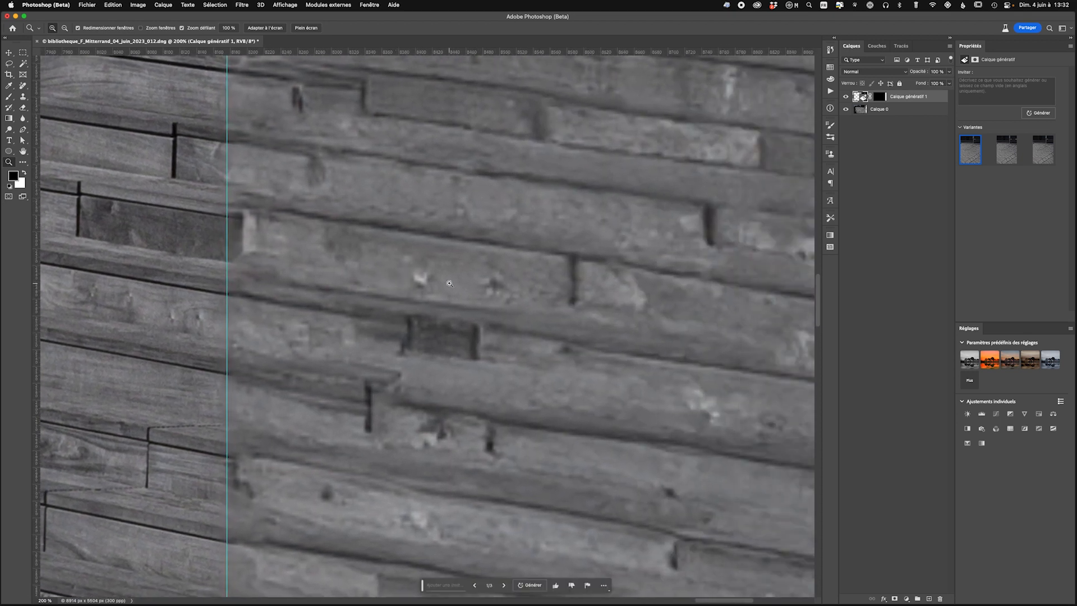
alt+click(406, 271)
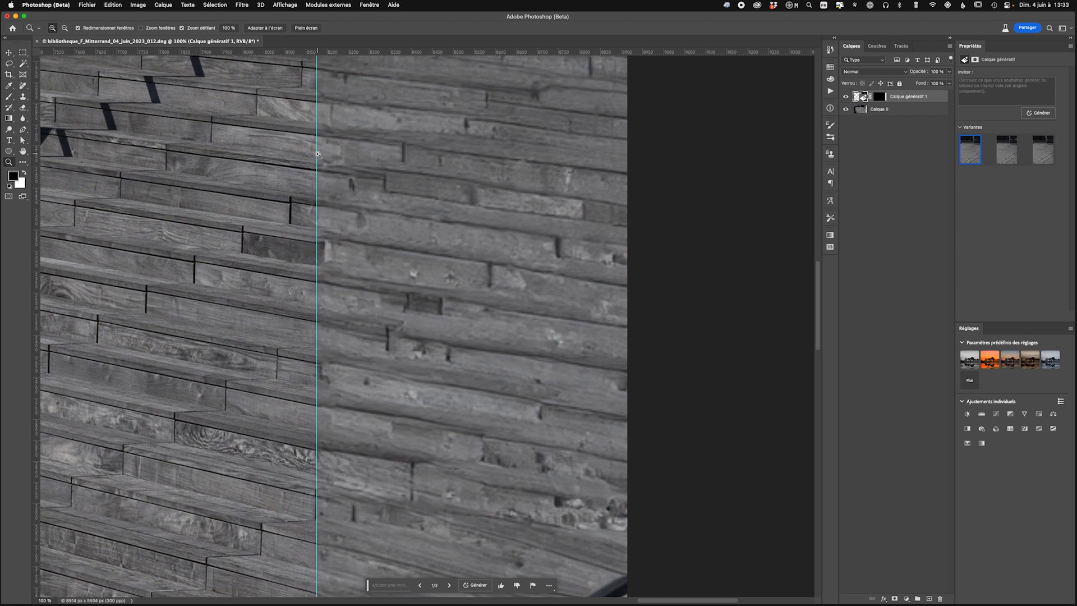
alt+click(308, 247)
alt+click(307, 247)
drag(306, 245, 524, 256)
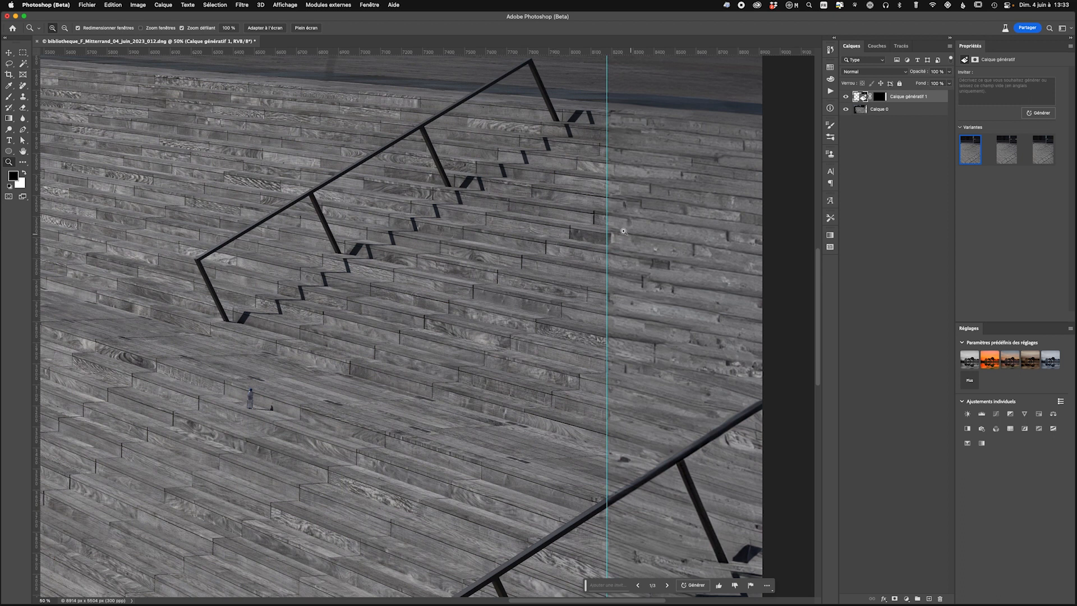
alt+click(573, 256)
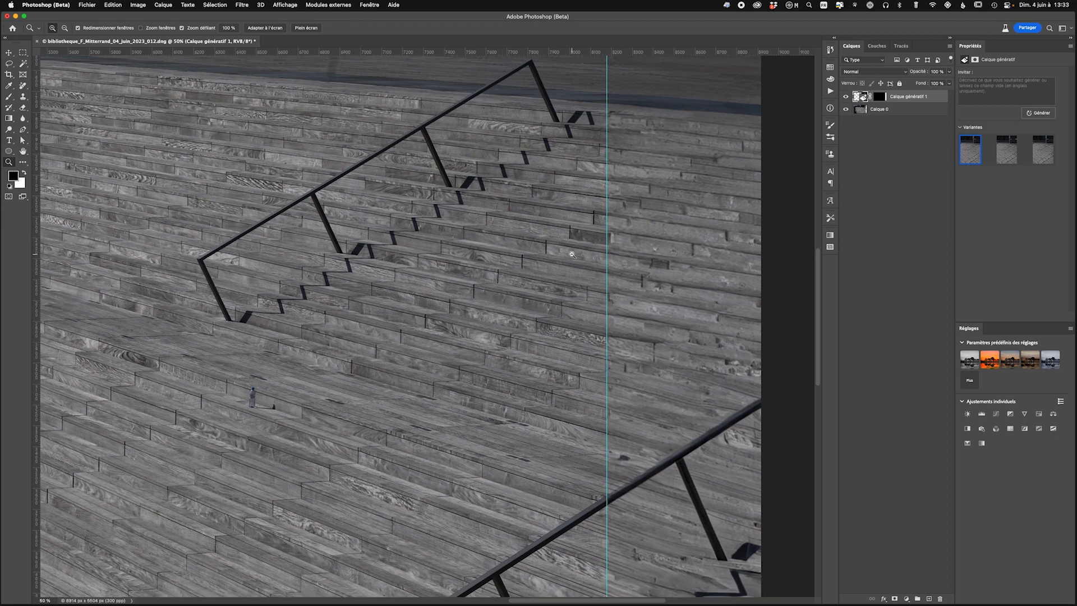
alt+click(531, 264)
alt+click(514, 294)
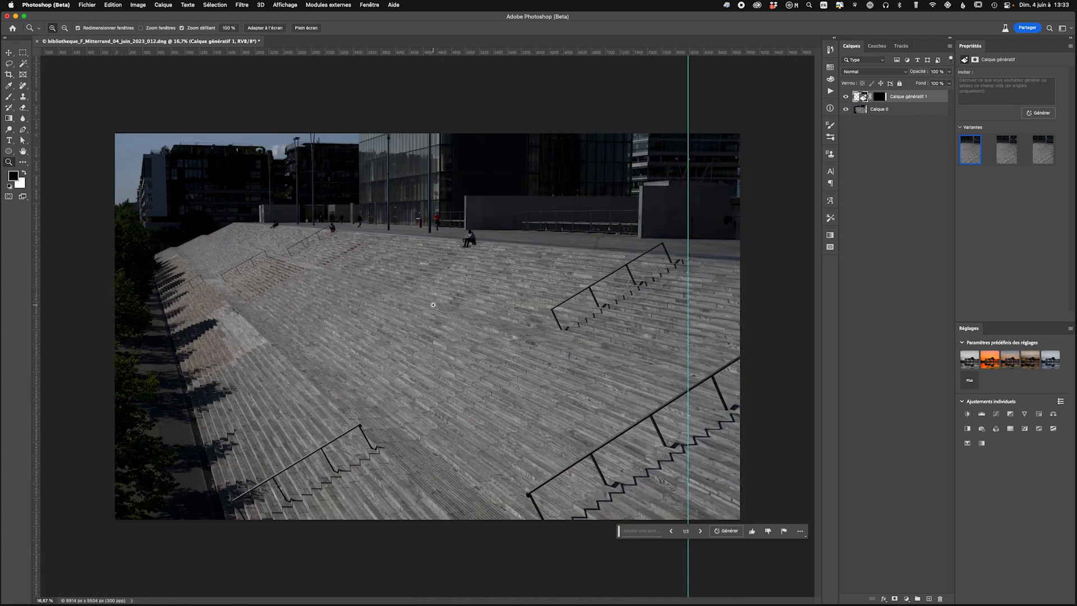